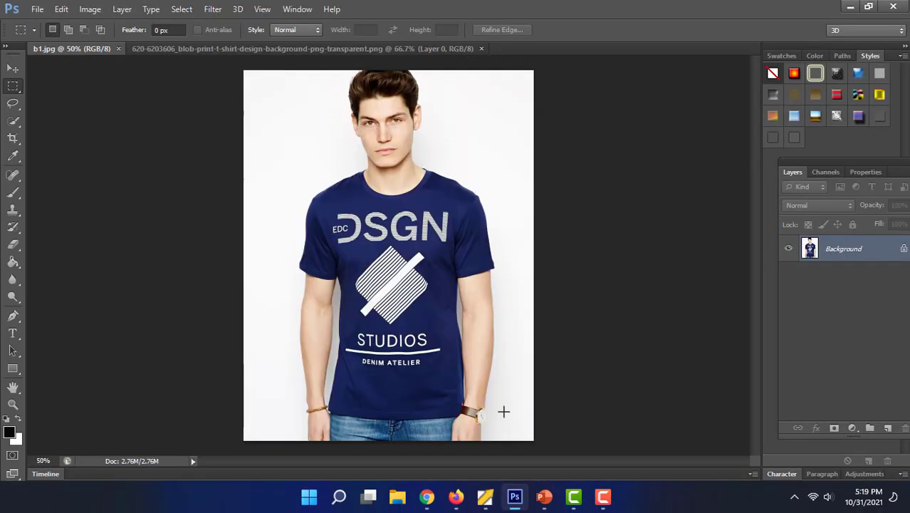
- Convert b1.jpg's locked Background into an editable layer named Layer 0
{"action": "double_click", "coordinate": [812, 248]}
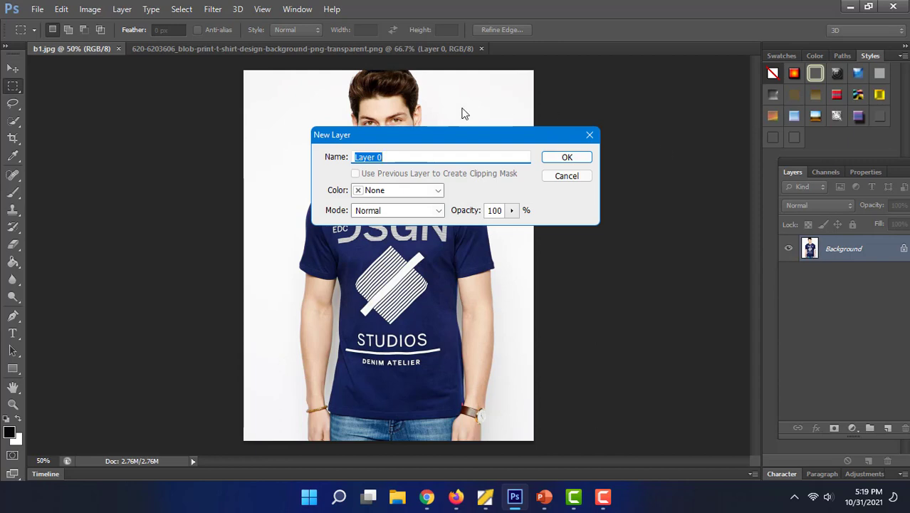
{"action": "left_click", "coordinate": [566, 158]}
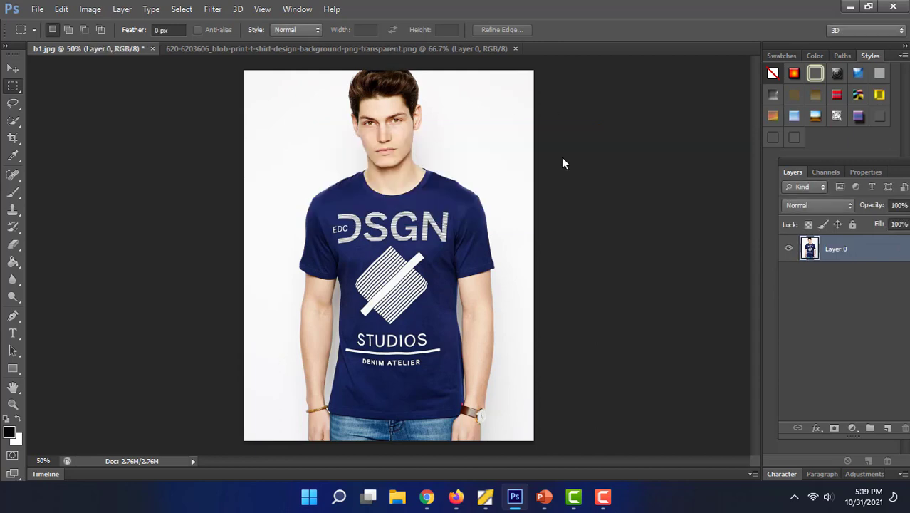
- Copy the blob print into new Layer 1 of b1.jpg, hide it, and reselect Layer 0
{"action": "left_click", "coordinate": [226, 50]}
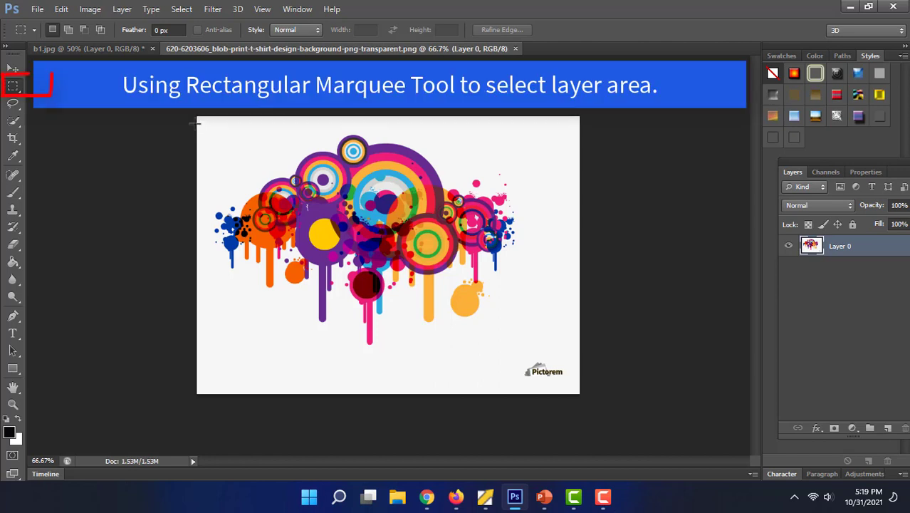
{"action": "left_click_drag", "start_coordinate": [197, 123], "coordinate": [539, 349]}
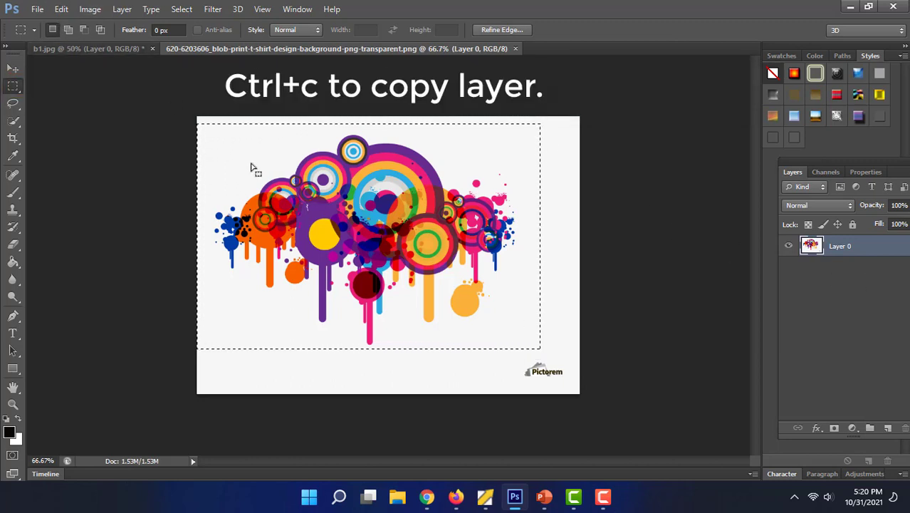
{"action": "left_click", "coordinate": [55, 50]}
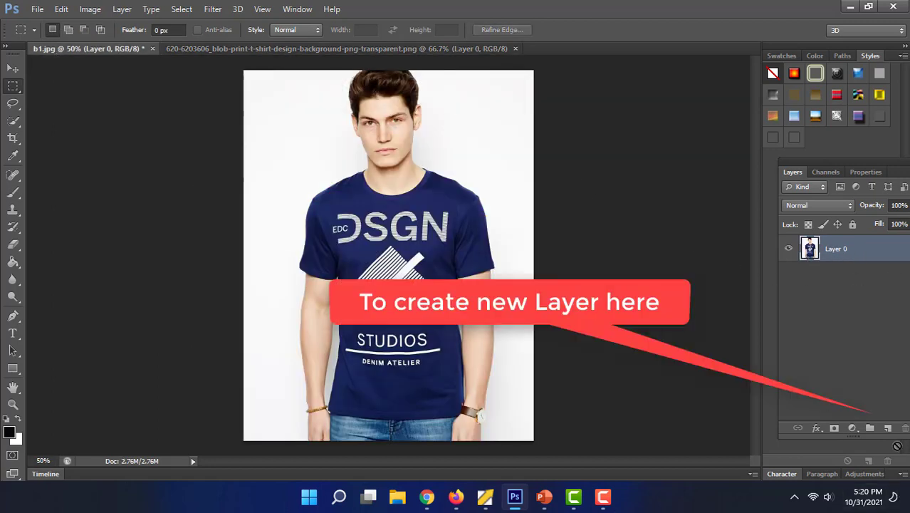
{"action": "left_click", "coordinate": [887, 428]}
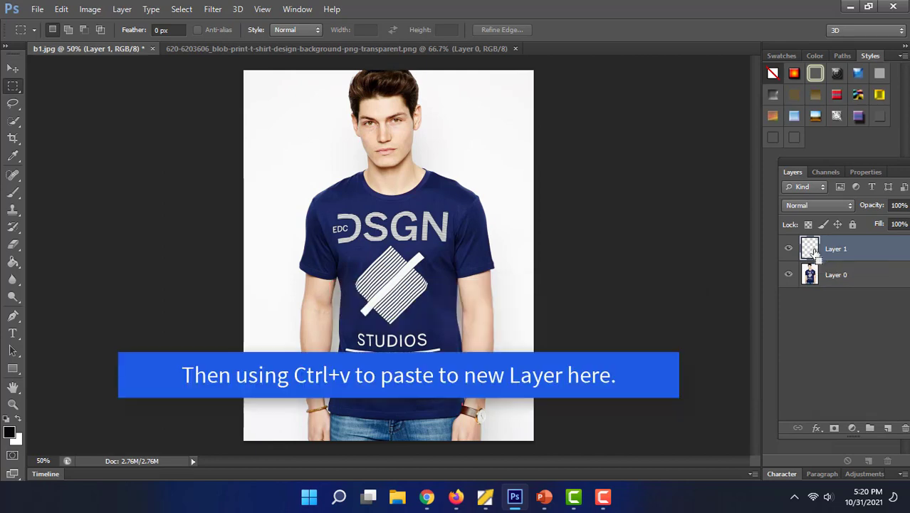
{"action": "key", "text": "ctrl+v"}
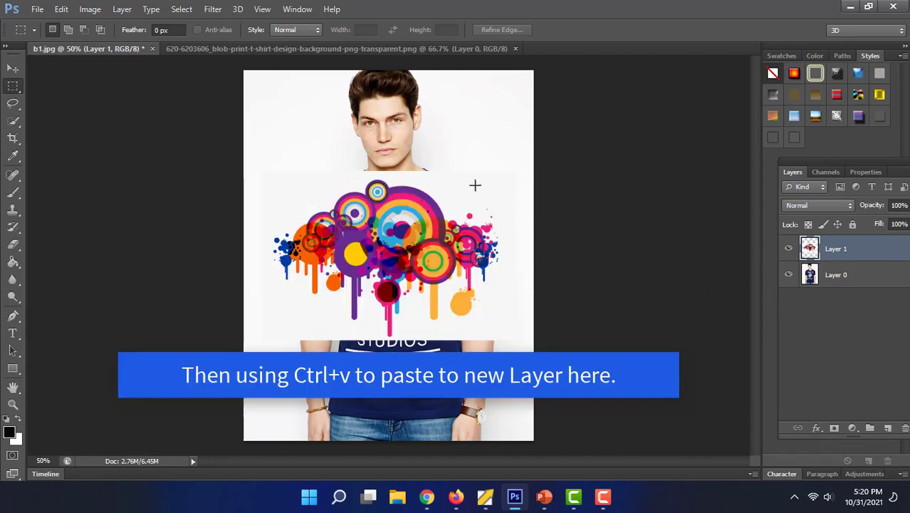
{"action": "left_click", "coordinate": [789, 248]}
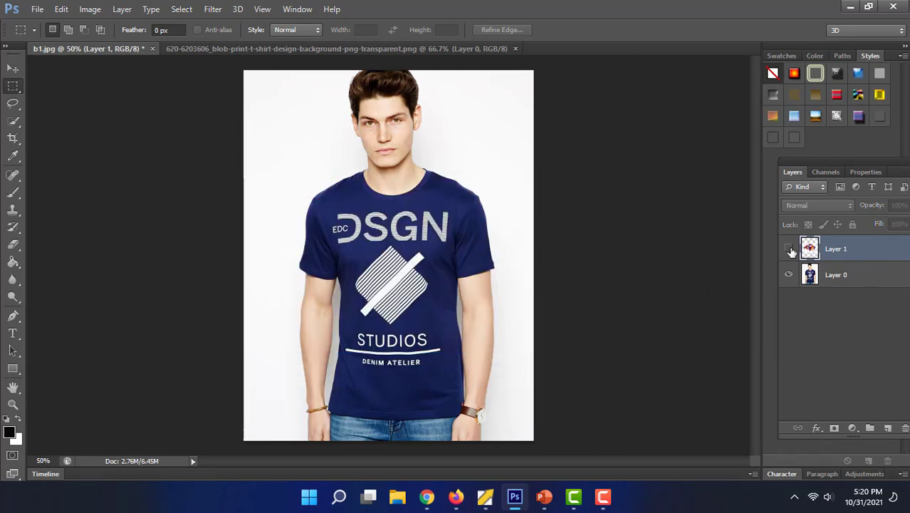
{"action": "left_click", "coordinate": [811, 280]}
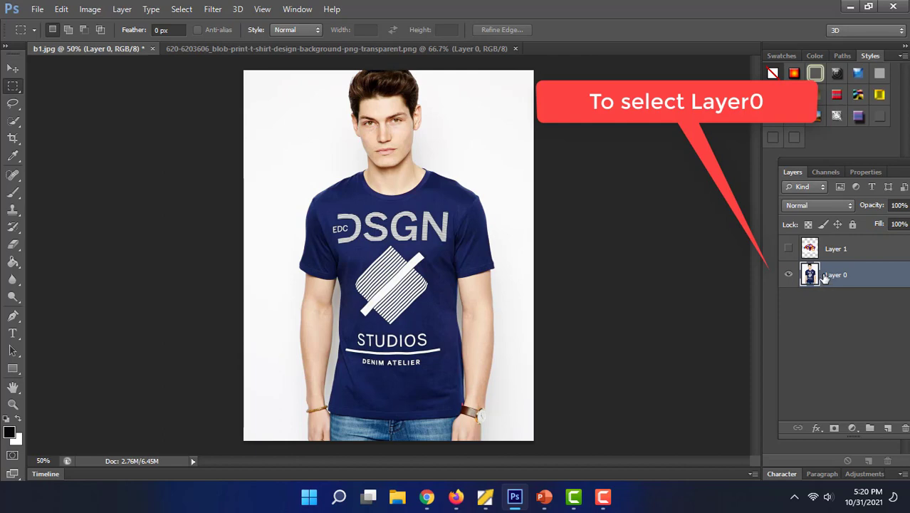
- Quick-select the navy shirt's collar, shoulders, both sleeves and body down to the jeans
{"action": "left_click", "coordinate": [13, 119]}
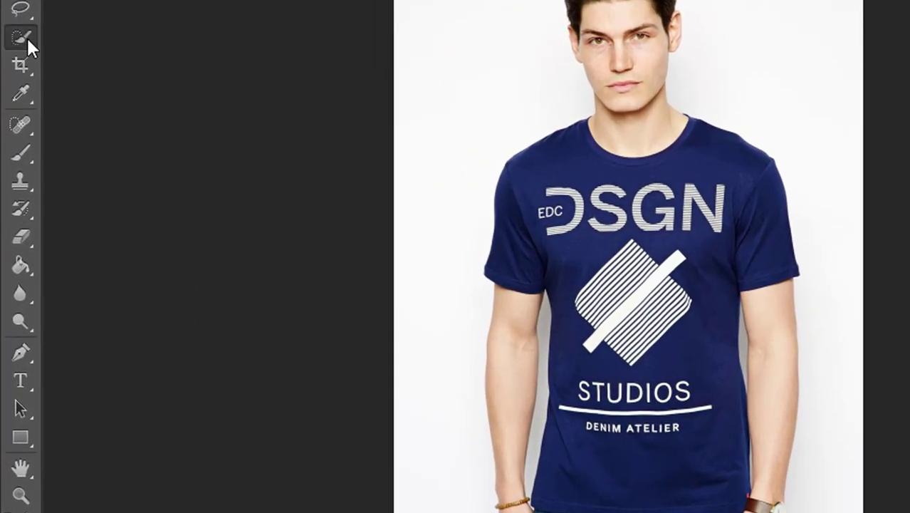
{"action": "right_click", "coordinate": [27, 40]}
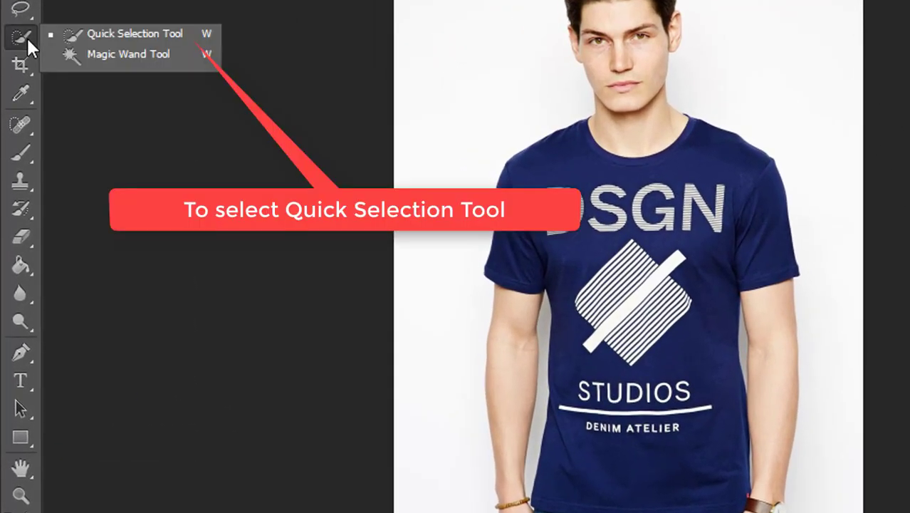
{"action": "left_click", "coordinate": [146, 39]}
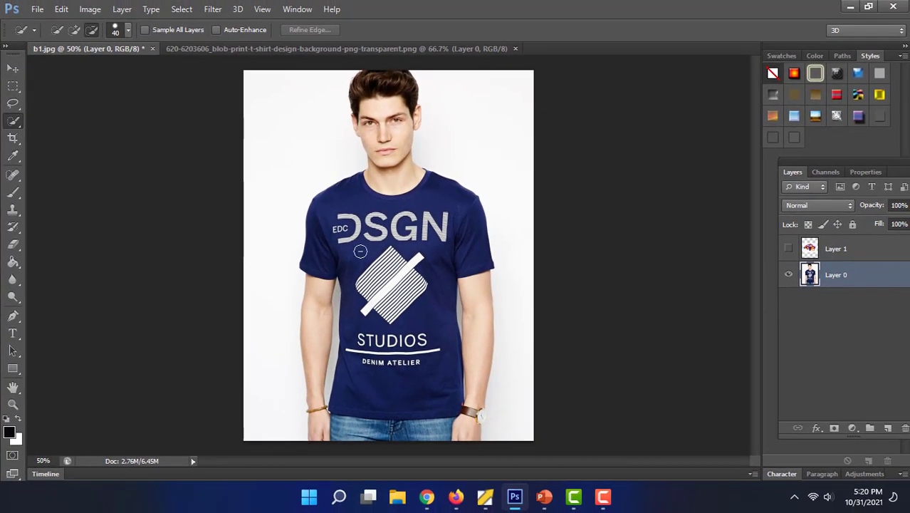
{"action": "left_click_drag", "start_coordinate": [333, 203], "coordinate": [335, 208]}
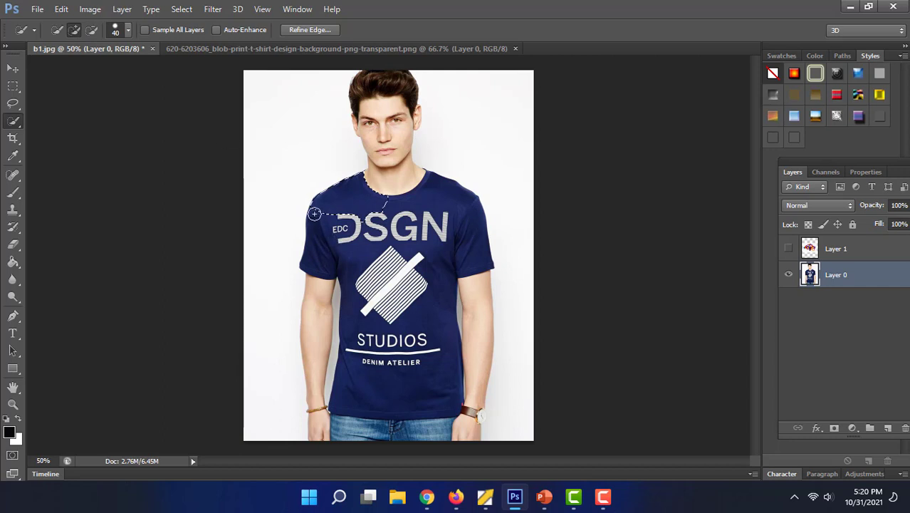
{"action": "left_click", "coordinate": [322, 261]}
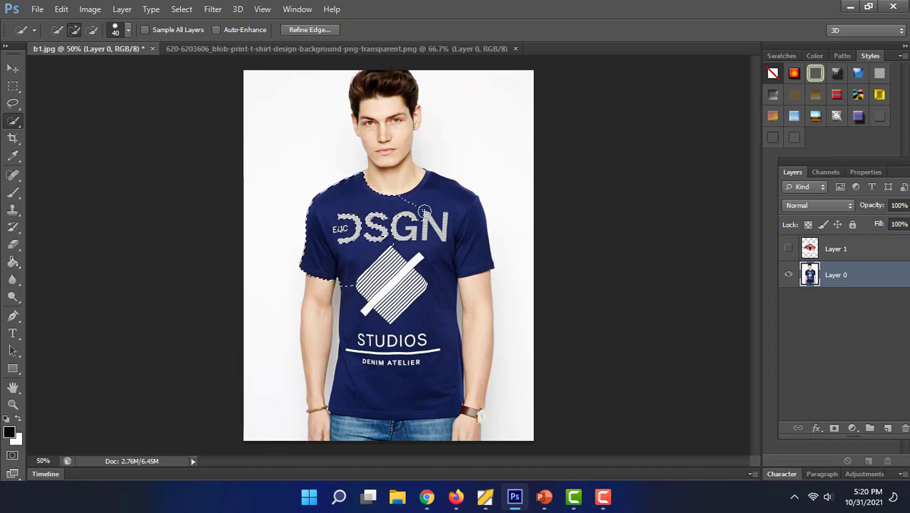
{"action": "left_click_drag", "start_coordinate": [438, 193], "coordinate": [459, 252]}
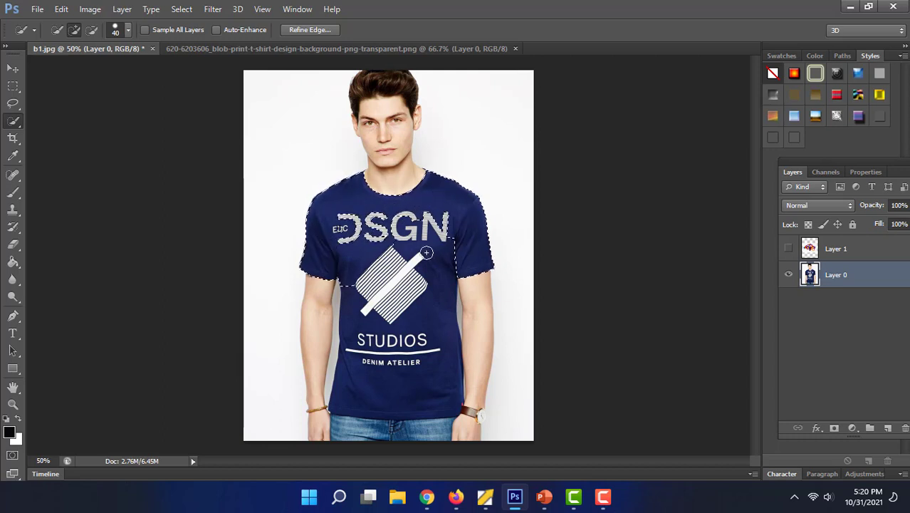
{"action": "left_click_drag", "start_coordinate": [393, 285], "coordinate": [366, 378]}
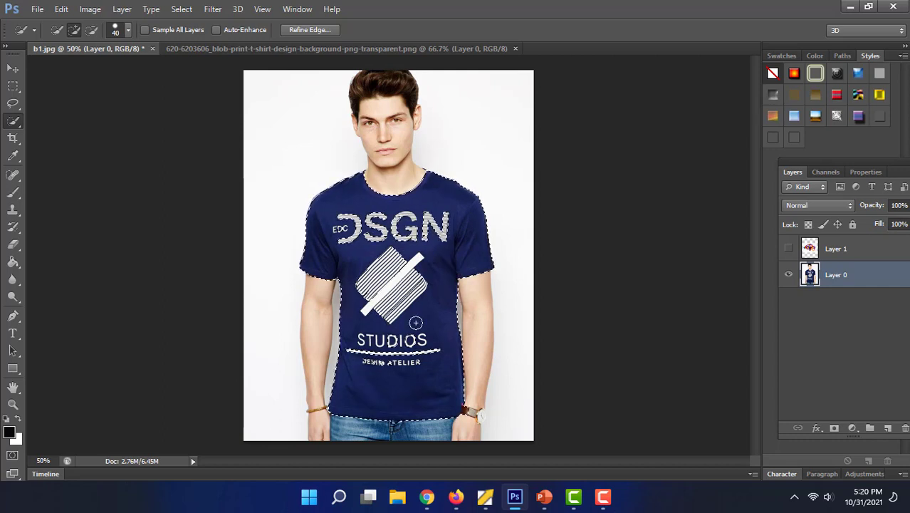
{"action": "left_click", "coordinate": [90, 30]}
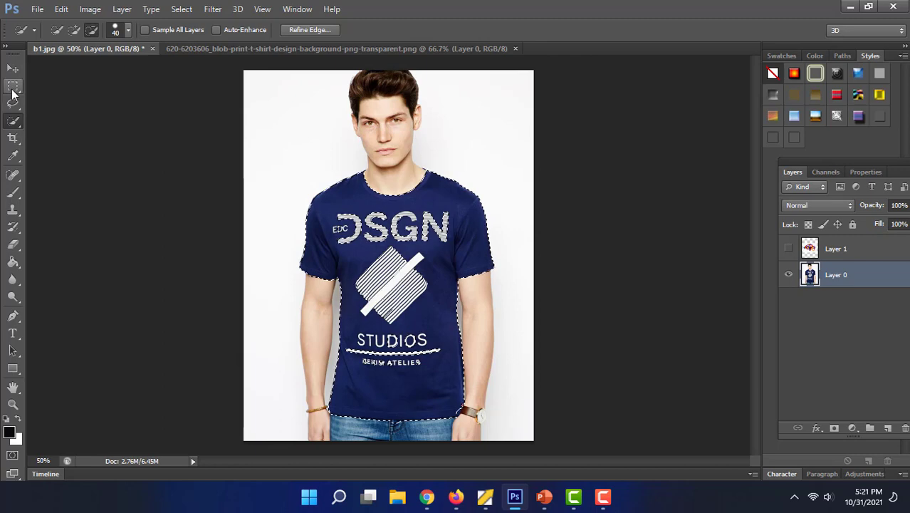
- Add rectangular marquees over DSGN, the diamond graphic and STUDIOS to the shirt selection
{"action": "left_click", "coordinate": [12, 87]}
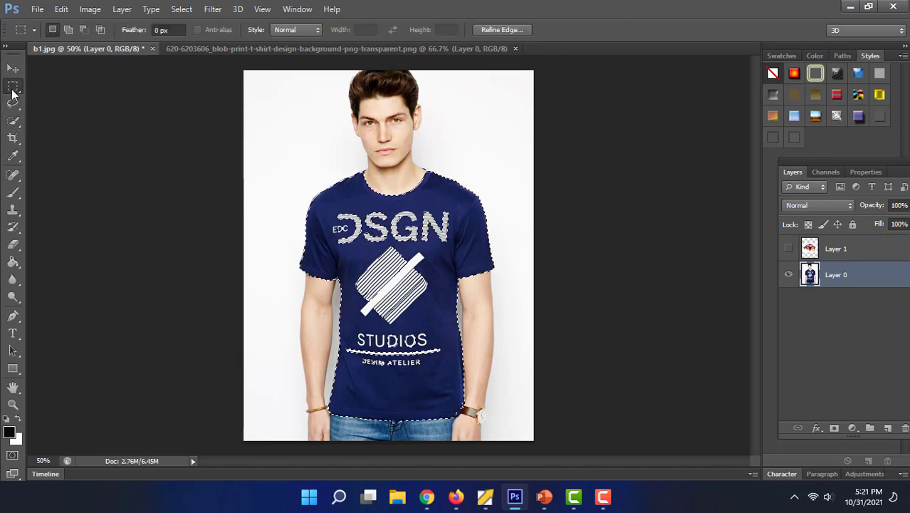
{"action": "right_click", "coordinate": [12, 89]}
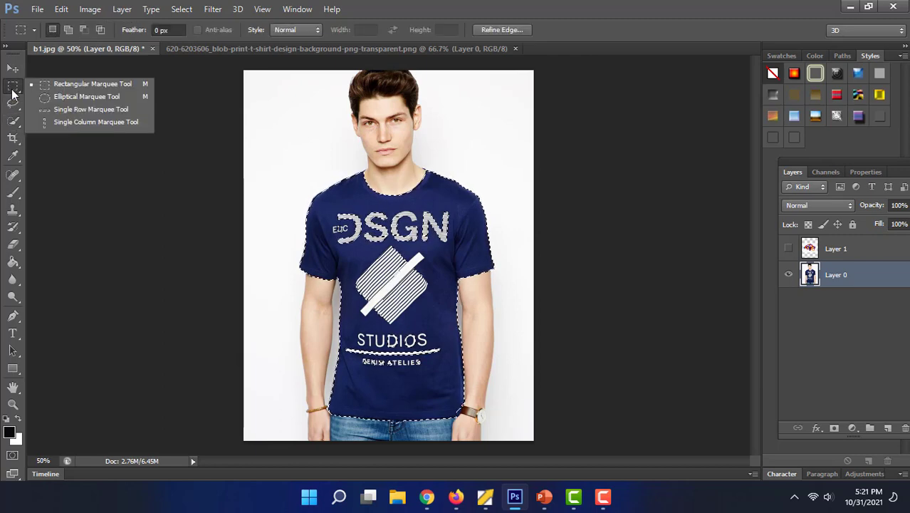
{"action": "left_click", "coordinate": [55, 85]}
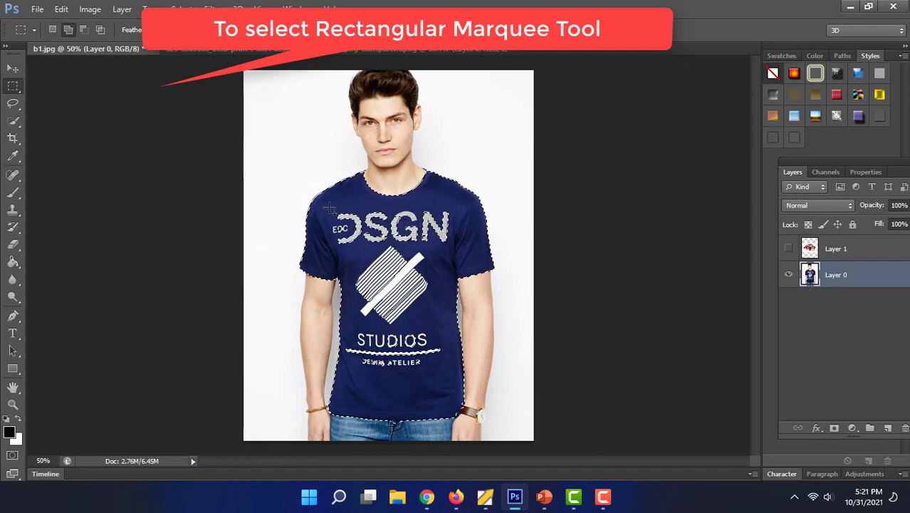
{"action": "mouse_move", "coordinate": [324, 205]}
{"action": "left_mouse_down"}
{"action": "mouse_move", "coordinate": [458, 257]}
{"action": "mouse_move", "coordinate": [454, 251]}
{"action": "left_mouse_up"}
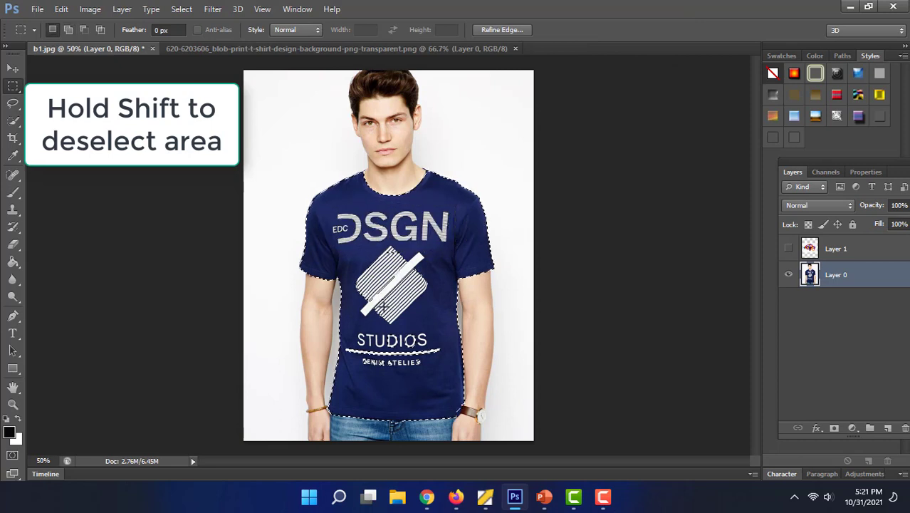
{"action": "mouse_move", "coordinate": [344, 248]}
{"action": "left_mouse_down"}
{"action": "mouse_move", "coordinate": [437, 294]}
{"action": "mouse_move", "coordinate": [439, 325]}
{"action": "left_mouse_up"}
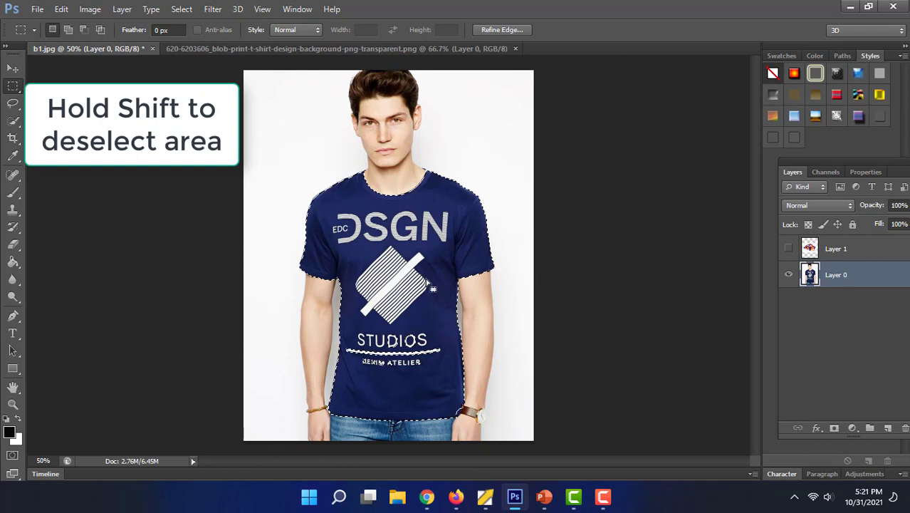
{"action": "key", "text": "shift"}
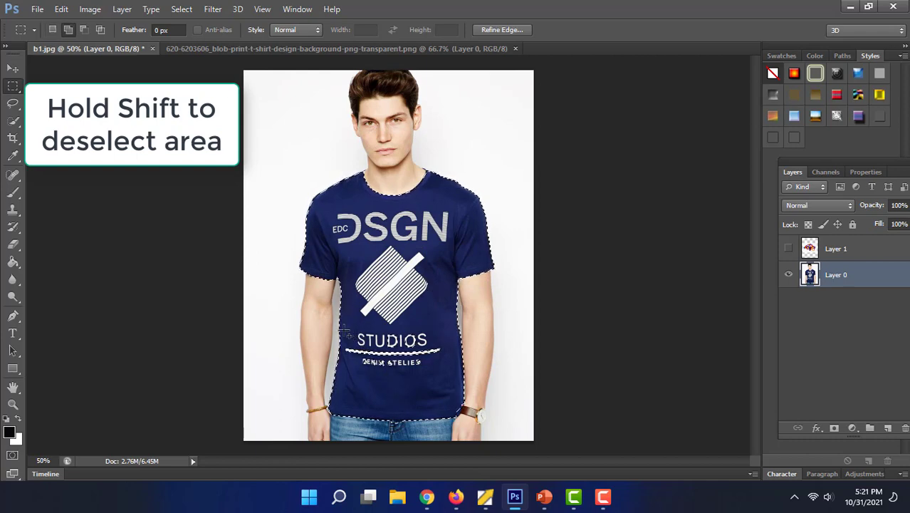
{"action": "left_click_drag", "start_coordinate": [346, 332], "coordinate": [448, 379]}
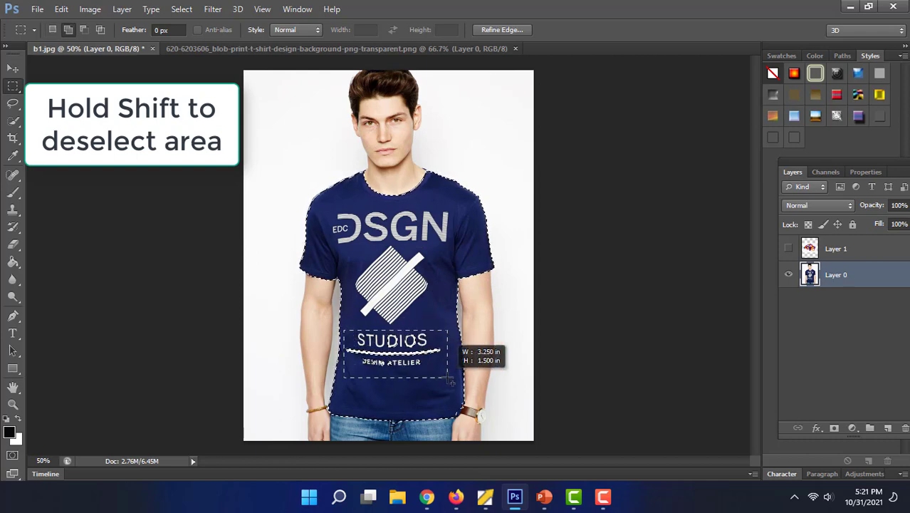
{"action": "left_click_drag", "start_coordinate": [449, 382], "coordinate": [449, 381]}
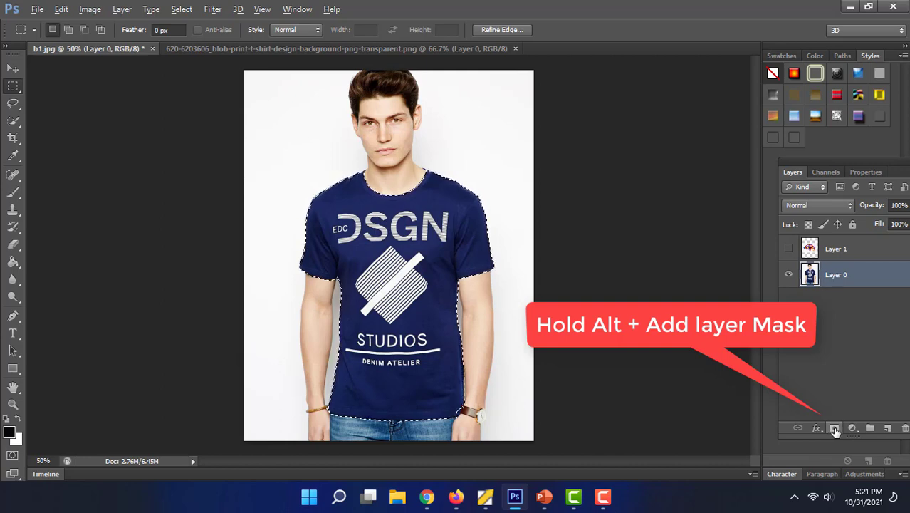
- Alt-add a layer mask on Layer 0 that hides the selected shirt area
{"action": "left_click", "coordinate": [834, 429], "text": "alt"}
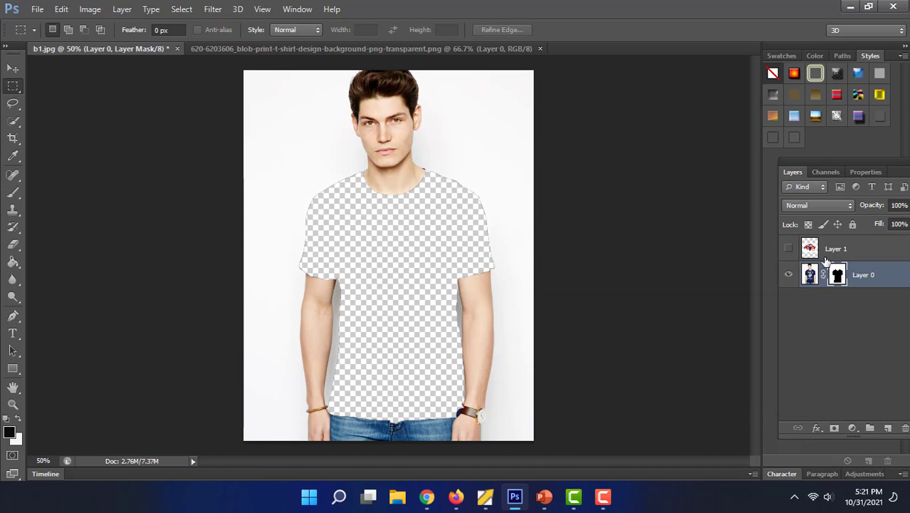
- Show Layer 1, move it below Layer 0, and nudge the blob design into place
{"action": "left_click", "coordinate": [788, 251]}
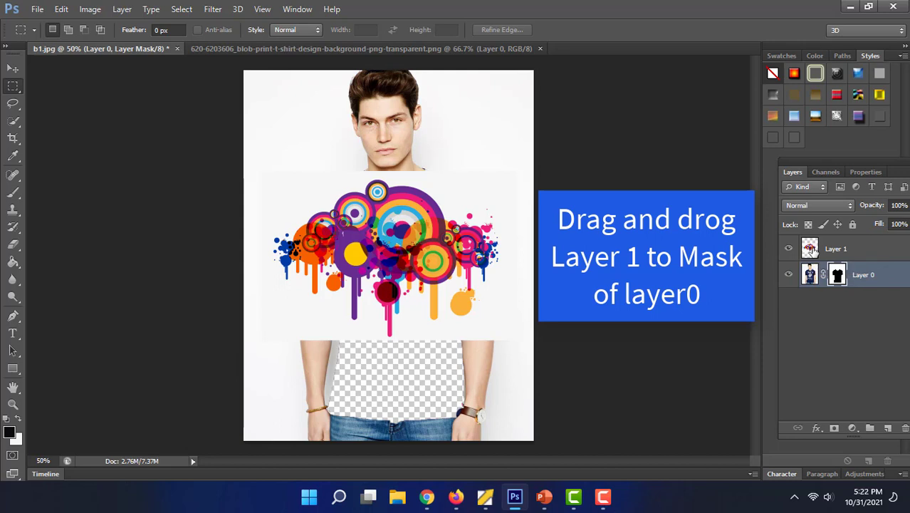
{"action": "mouse_move", "coordinate": [811, 251]}
{"action": "left_mouse_down"}
{"action": "mouse_move", "coordinate": [879, 252]}
{"action": "mouse_move", "coordinate": [850, 279]}
{"action": "left_mouse_up"}
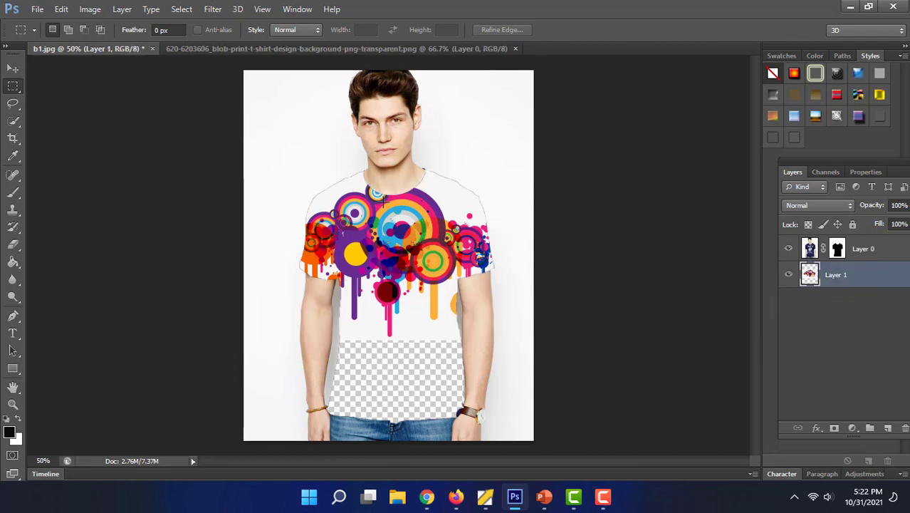
{"action": "left_click", "coordinate": [13, 68]}
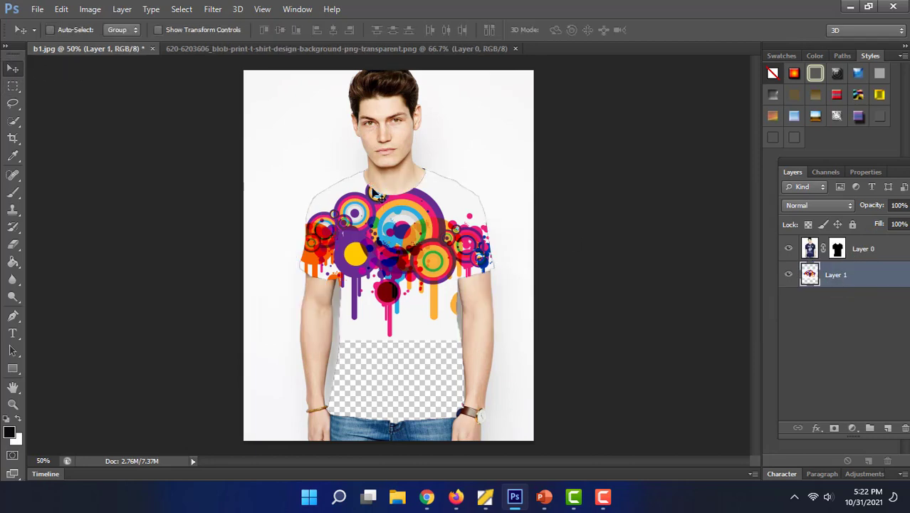
{"action": "mouse_move", "coordinate": [379, 191]}
{"action": "left_mouse_down"}
{"action": "mouse_move", "coordinate": [380, 215]}
{"action": "mouse_move", "coordinate": [385, 190]}
{"action": "left_mouse_up"}
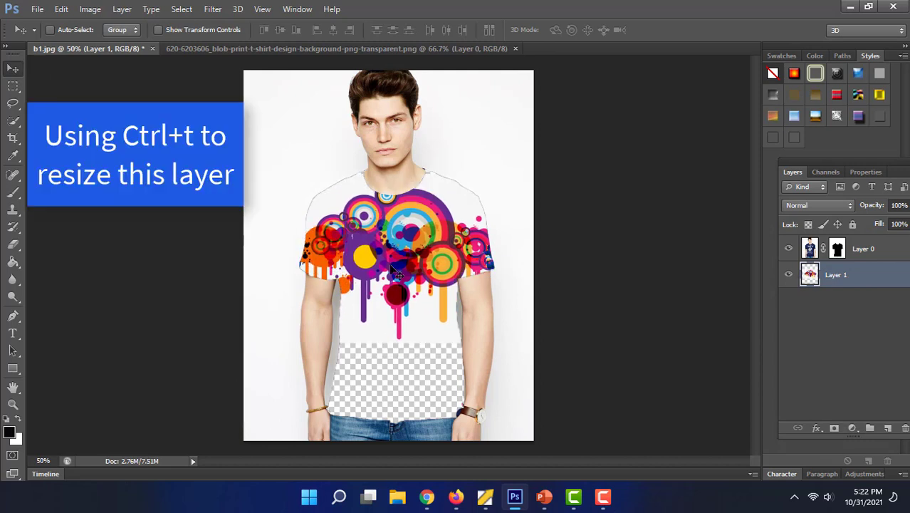
- Free-transform the blob layer to 147% height over the shirt and set it to Lighten
{"action": "key", "text": "ctrl+t"}
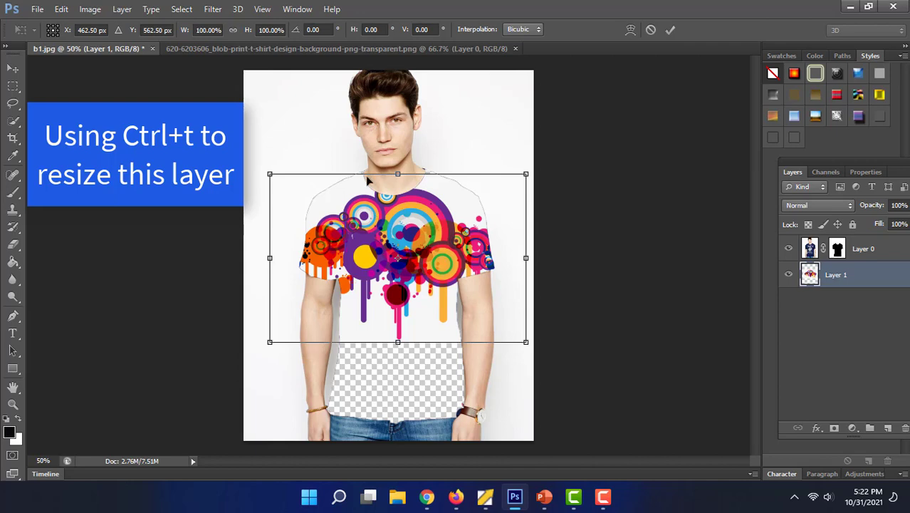
{"action": "left_click_drag", "start_coordinate": [397, 343], "coordinate": [397, 421]}
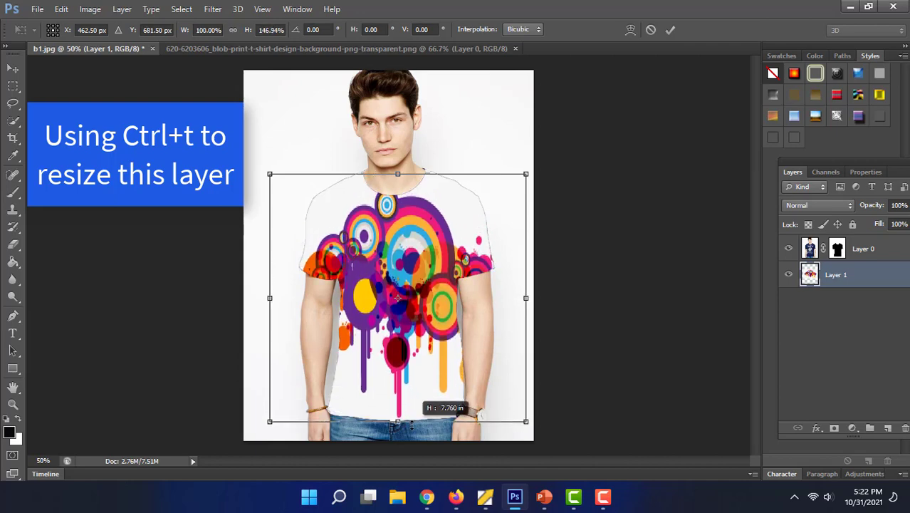
{"action": "left_click_drag", "start_coordinate": [411, 423], "coordinate": [411, 422]}
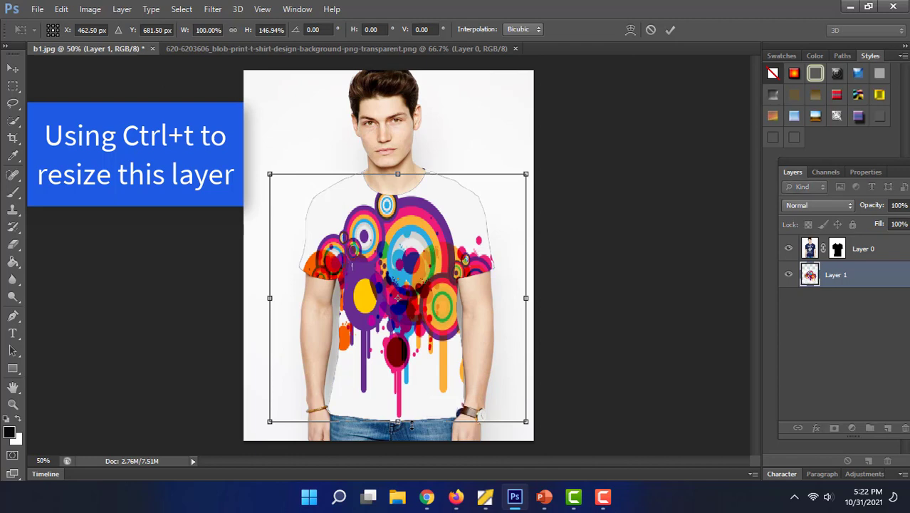
{"action": "key", "text": "Return"}
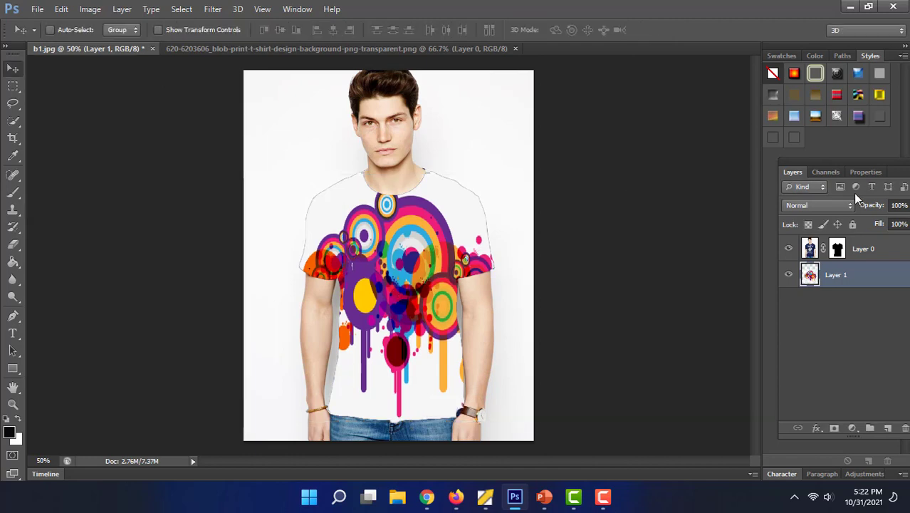
{"action": "left_click", "coordinate": [803, 204]}
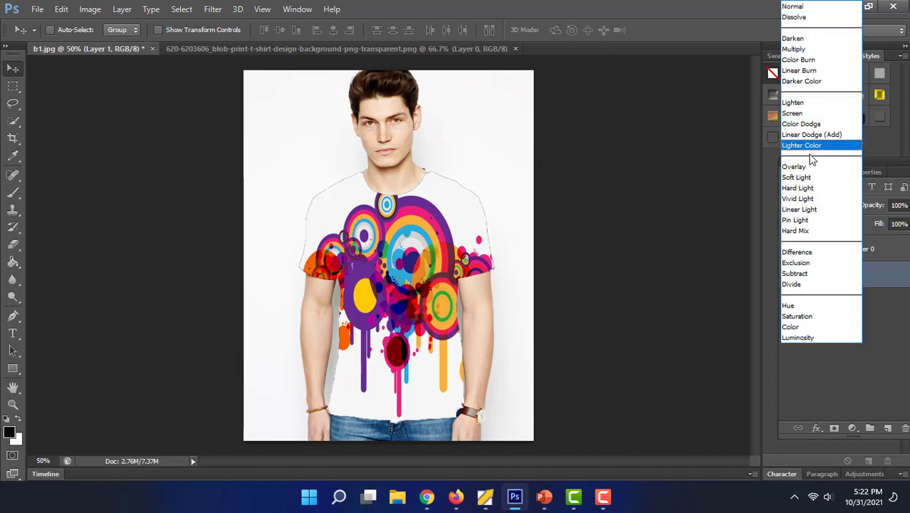
{"action": "left_click", "coordinate": [804, 102]}
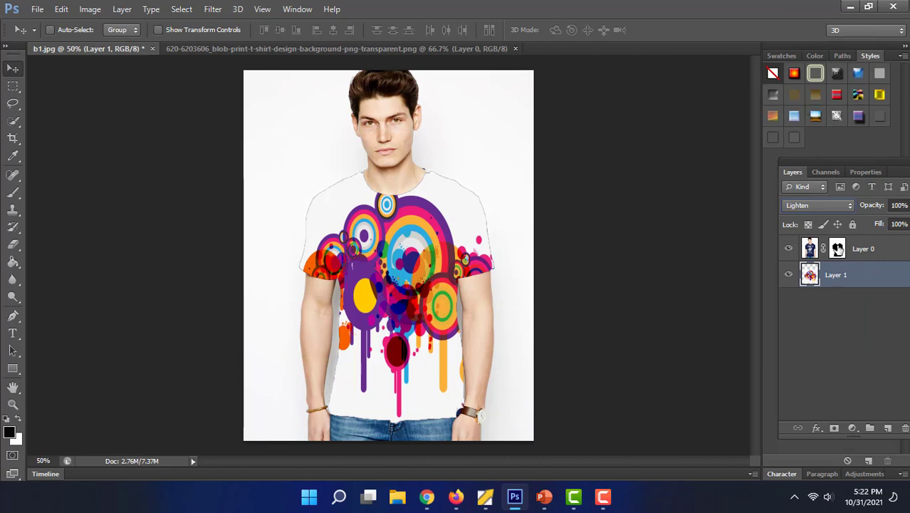
- In Layer 1's blending options, set the Underlying Layer sliders to 100 and 135
{"action": "double_click", "coordinate": [810, 276]}
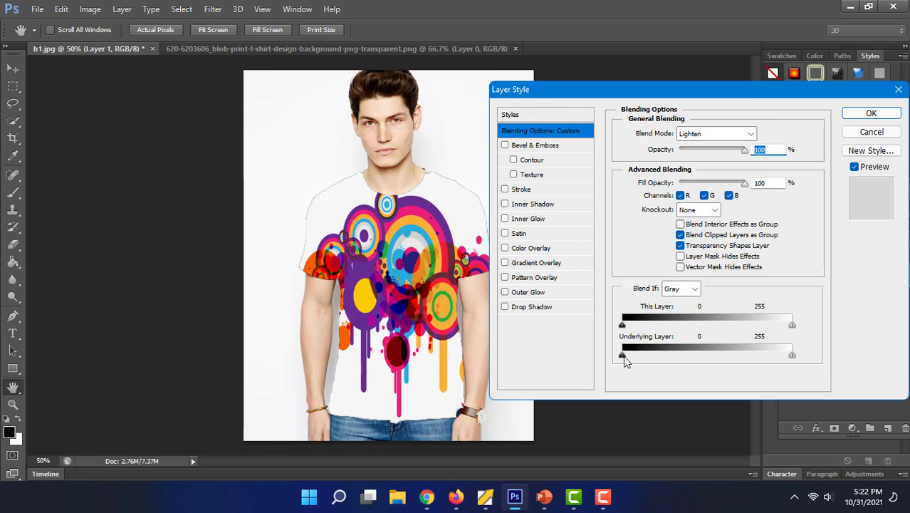
{"action": "left_click_drag", "start_coordinate": [623, 355], "coordinate": [689, 355]}
{"action": "left_click_drag", "start_coordinate": [794, 356], "coordinate": [712, 355]}
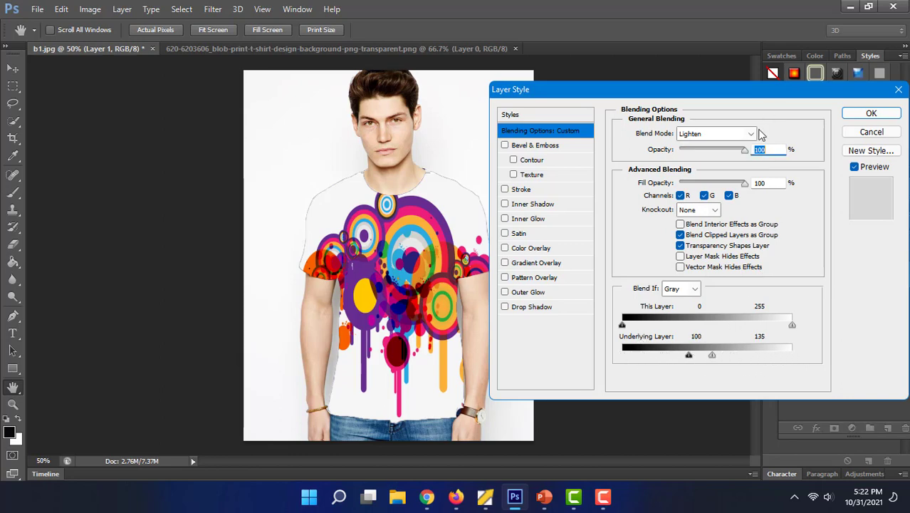
{"action": "mouse_move", "coordinate": [745, 151]}
{"action": "left_mouse_down"}
{"action": "mouse_move", "coordinate": [734, 151]}
{"action": "mouse_move", "coordinate": [766, 160]}
{"action": "left_mouse_up"}
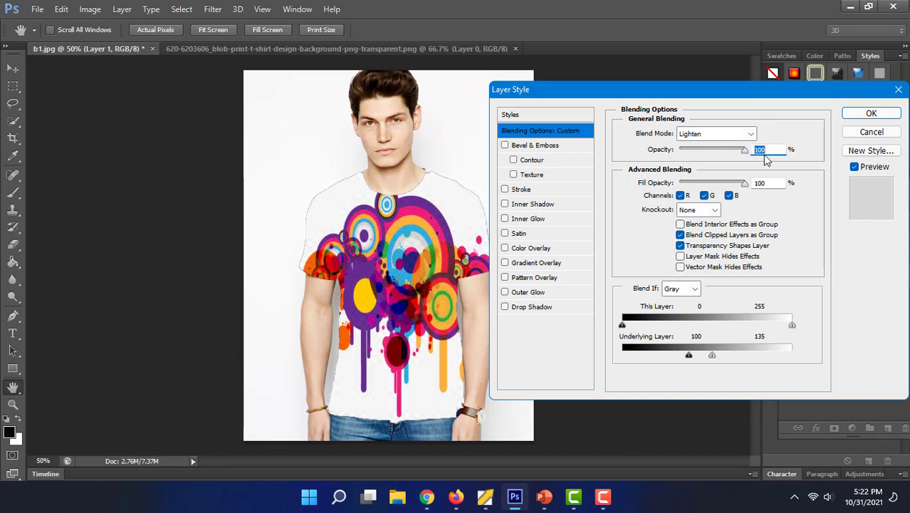
{"action": "left_click", "coordinate": [871, 114]}
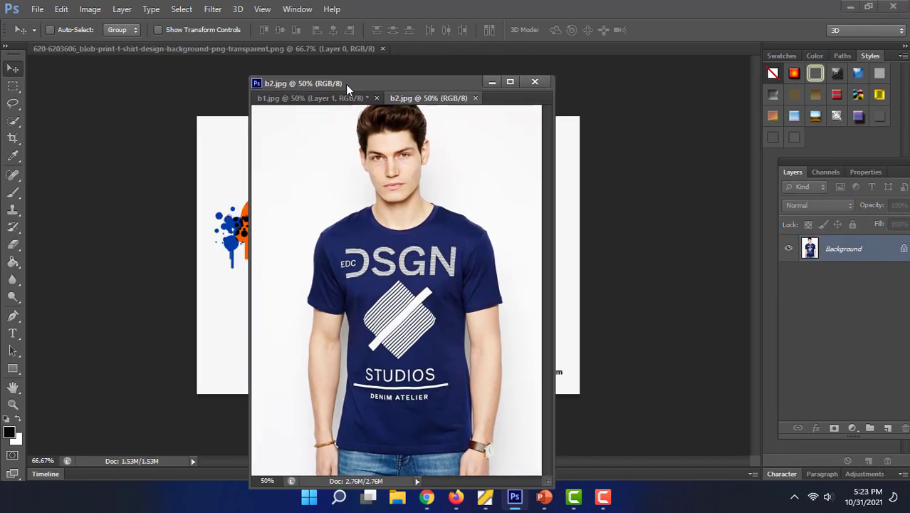
- Float the original b2.jpg photo out of the tab bar into its own window
{"action": "mouse_move", "coordinate": [346, 84]}
{"action": "left_mouse_down"}
{"action": "mouse_move", "coordinate": [258, 85]}
{"action": "mouse_move", "coordinate": [613, 53]}
{"action": "left_mouse_up"}
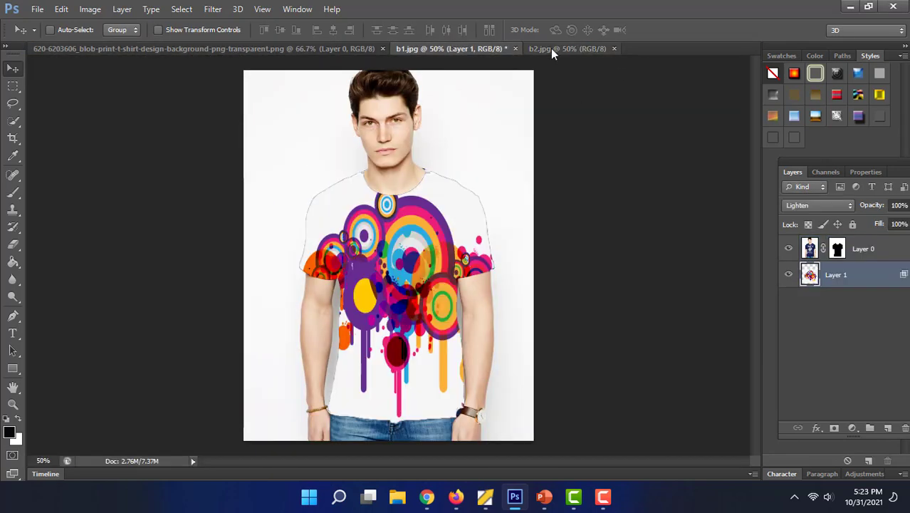
{"action": "left_click", "coordinate": [571, 48]}
{"action": "left_click_drag", "start_coordinate": [570, 48], "coordinate": [691, 116]}
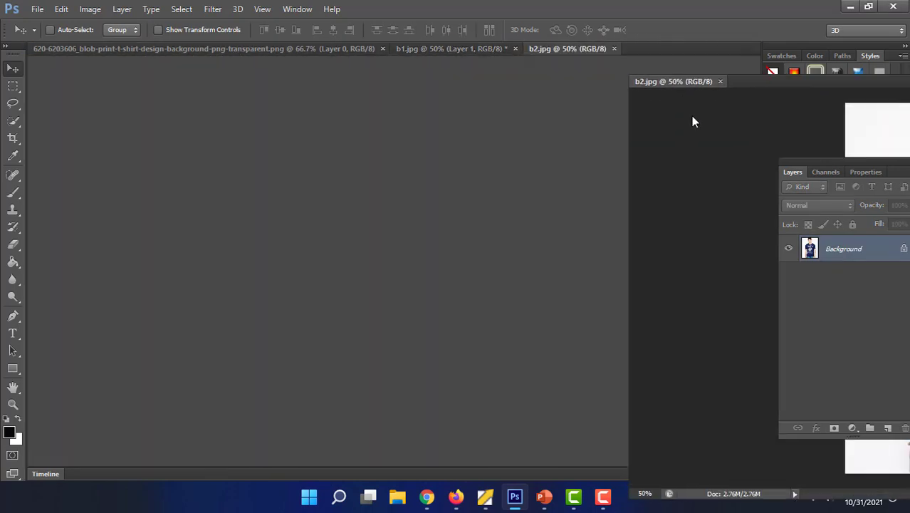
{"action": "left_click_drag", "start_coordinate": [664, 79], "coordinate": [533, 64]}
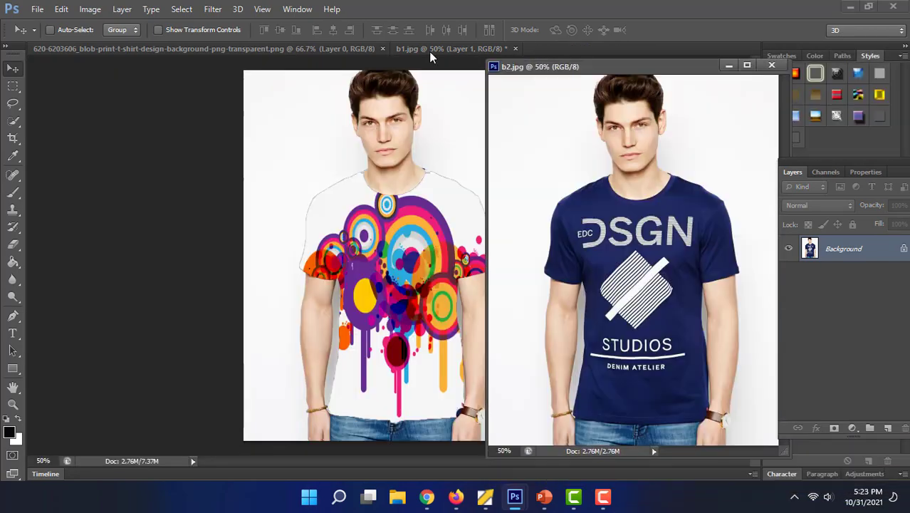
- Float b1.jpg into its own window and place it right of b2.jpg
{"action": "left_click", "coordinate": [414, 50]}
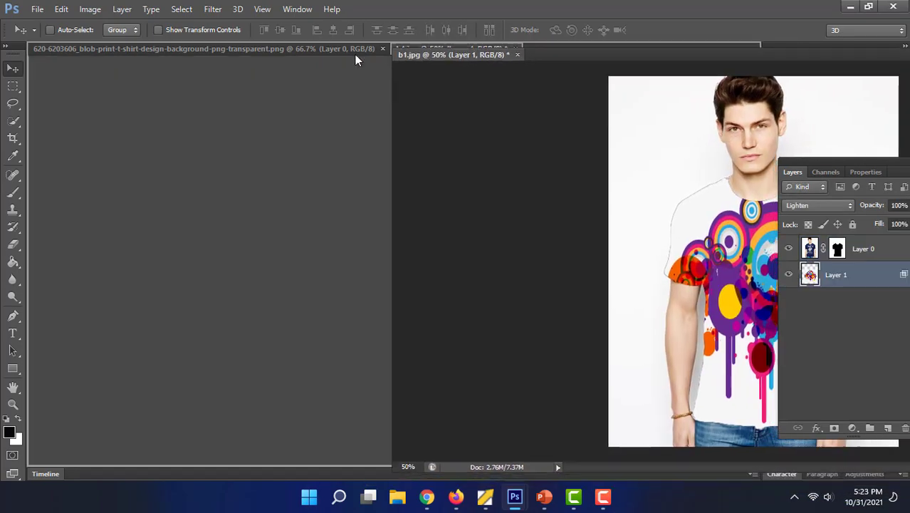
{"action": "left_click_drag", "start_coordinate": [416, 50], "coordinate": [190, 69]}
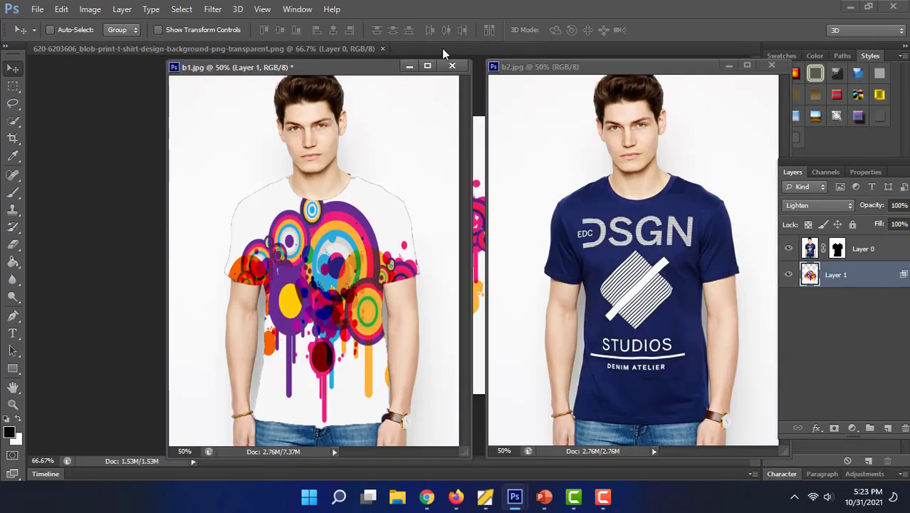
{"action": "mouse_move", "coordinate": [362, 71]}
{"action": "left_mouse_down"}
{"action": "mouse_move", "coordinate": [284, 69]}
{"action": "mouse_move", "coordinate": [370, 71]}
{"action": "left_mouse_up"}
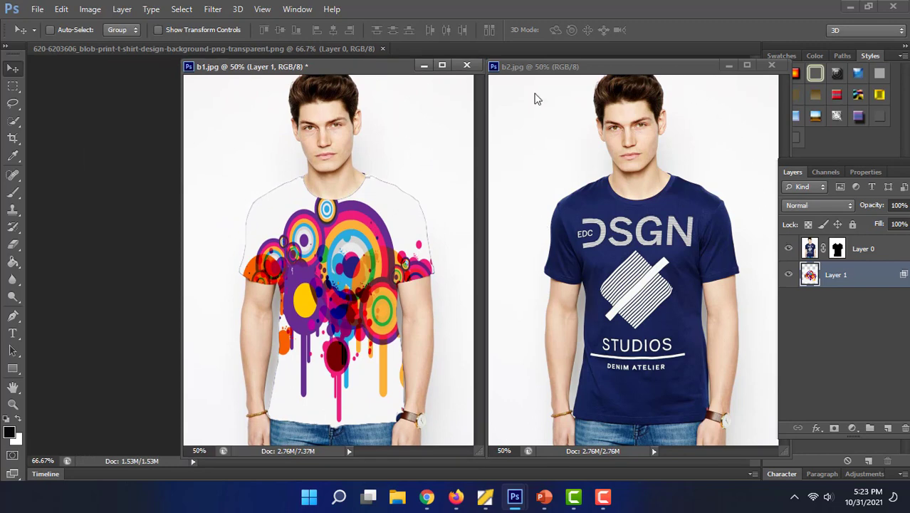
{"action": "left_click_drag", "start_coordinate": [538, 67], "coordinate": [98, 76]}
{"action": "left_click_drag", "start_coordinate": [383, 71], "coordinate": [581, 74]}
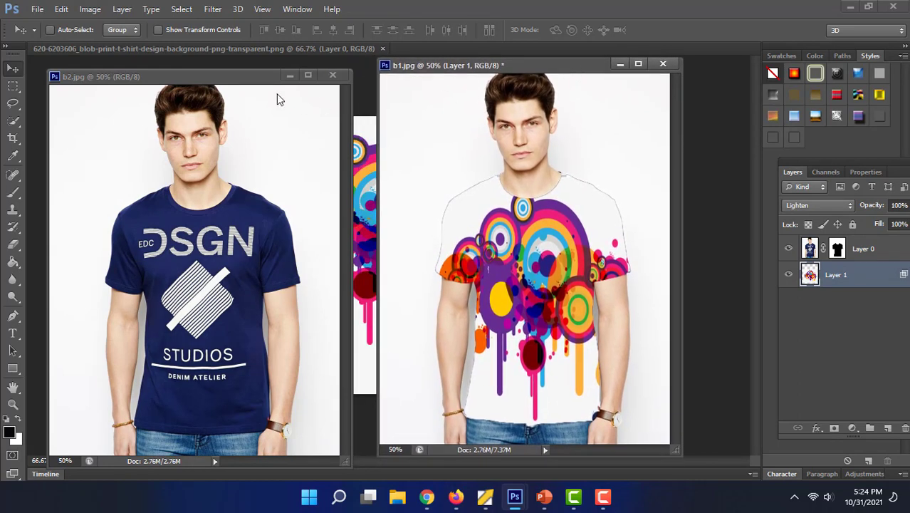
{"action": "left_click_drag", "start_coordinate": [254, 82], "coordinate": [260, 74]}
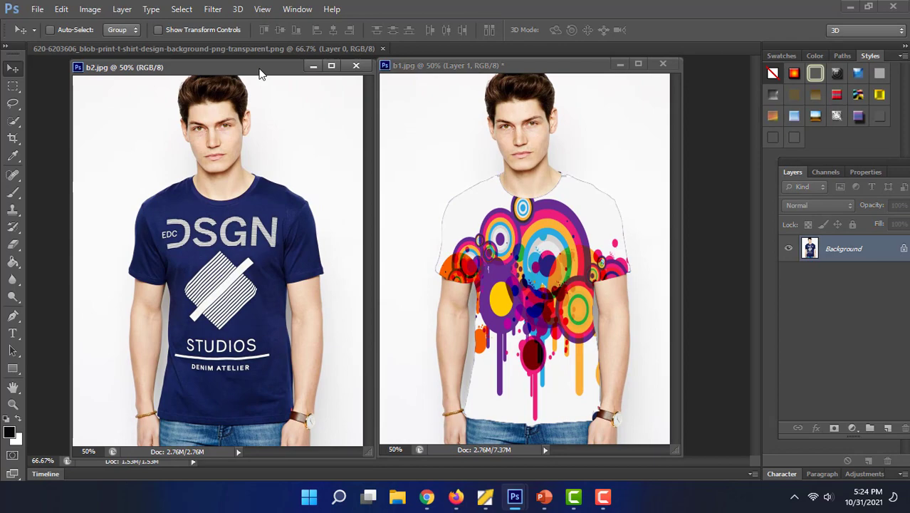